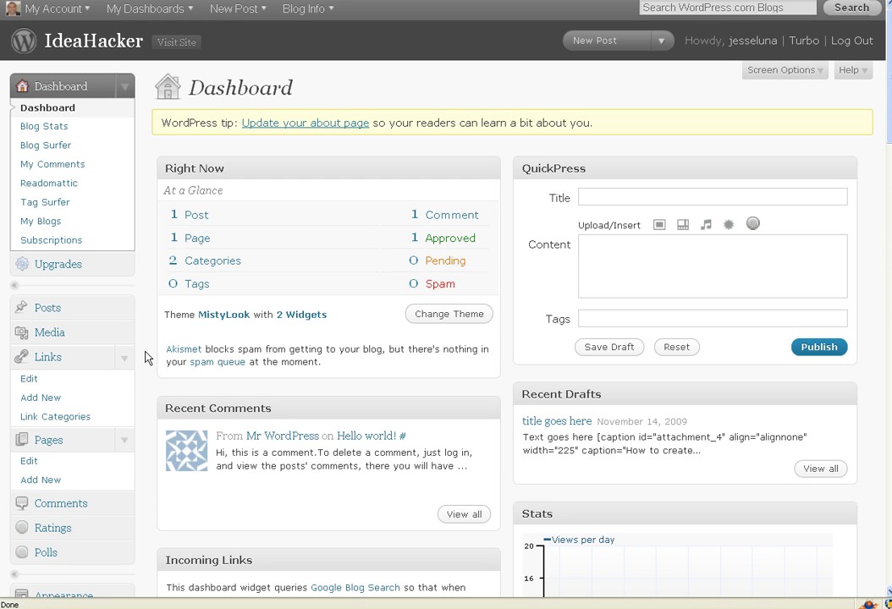
- Open Users > Your Profile and scroll down to the My Location section
scroll(145, 357, down, 5)
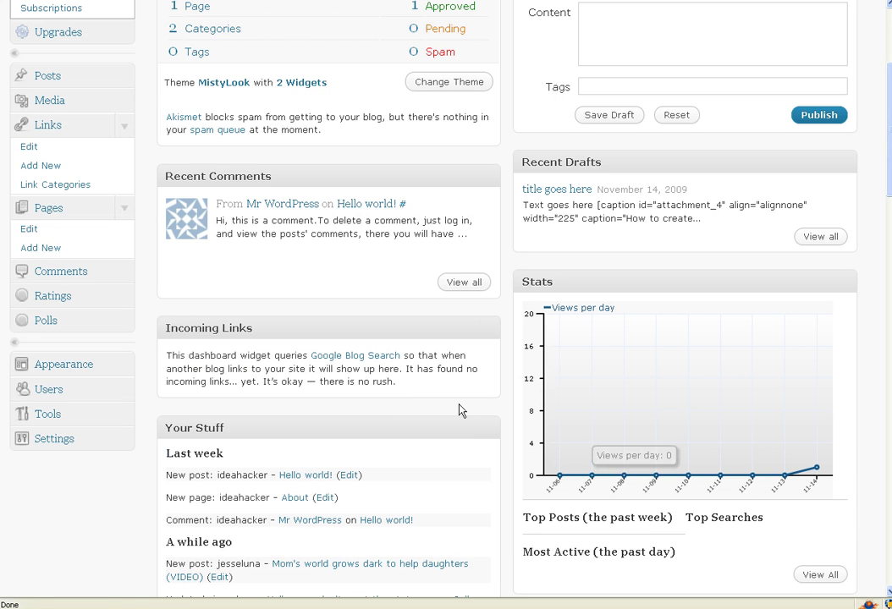
click(49, 391)
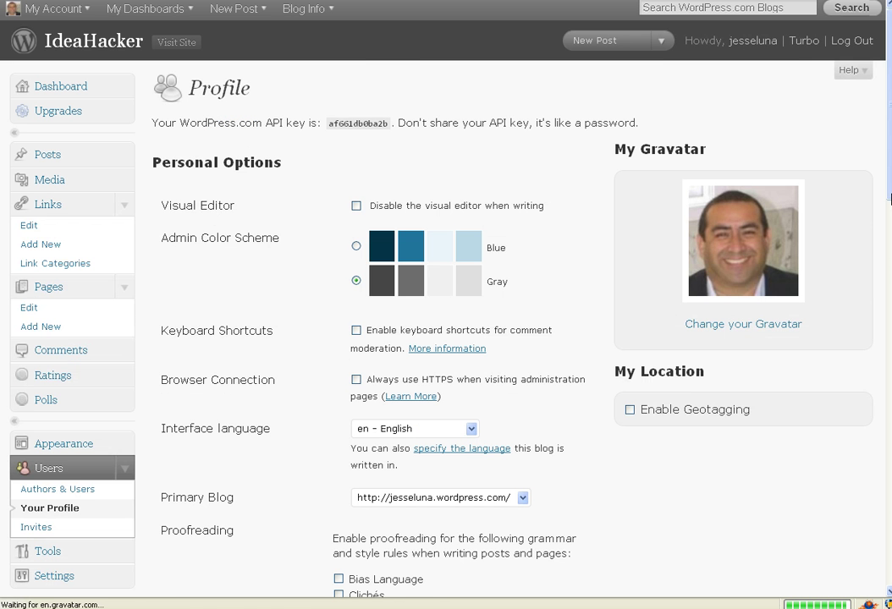
scroll(890, 199, down, 4)
scroll(446, 304, up, 1)
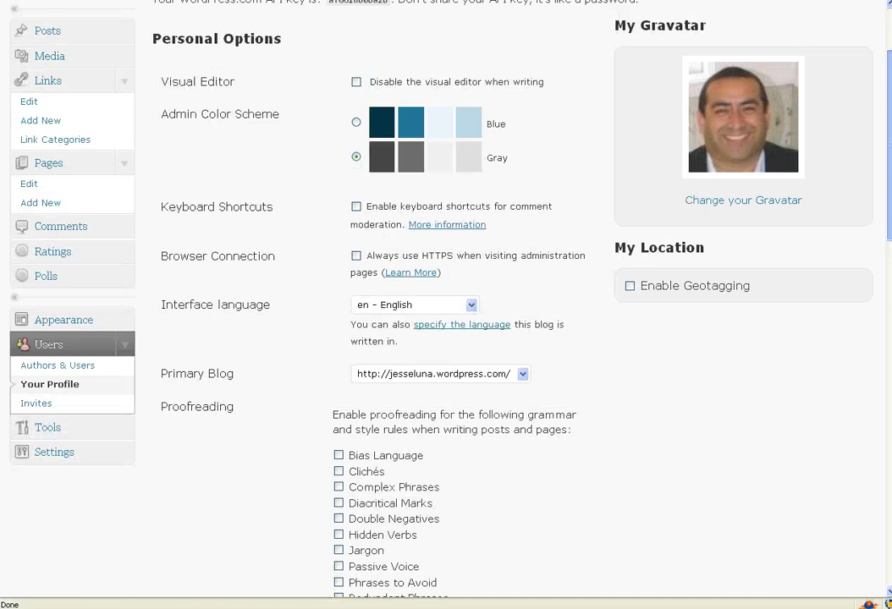
scroll(446, 304, down, 1)
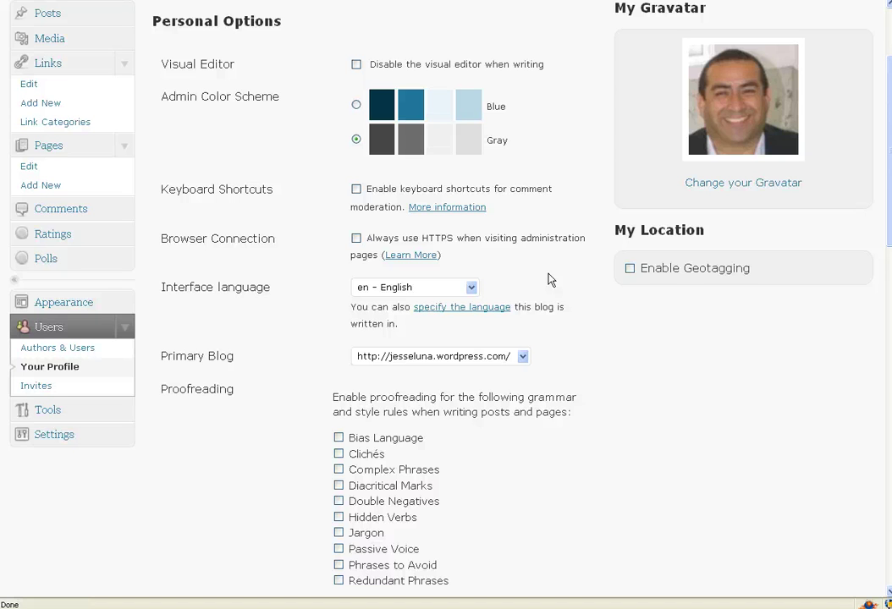
- Enable geotagging under My Location, revealing the 'united states' address and map
click(630, 269)
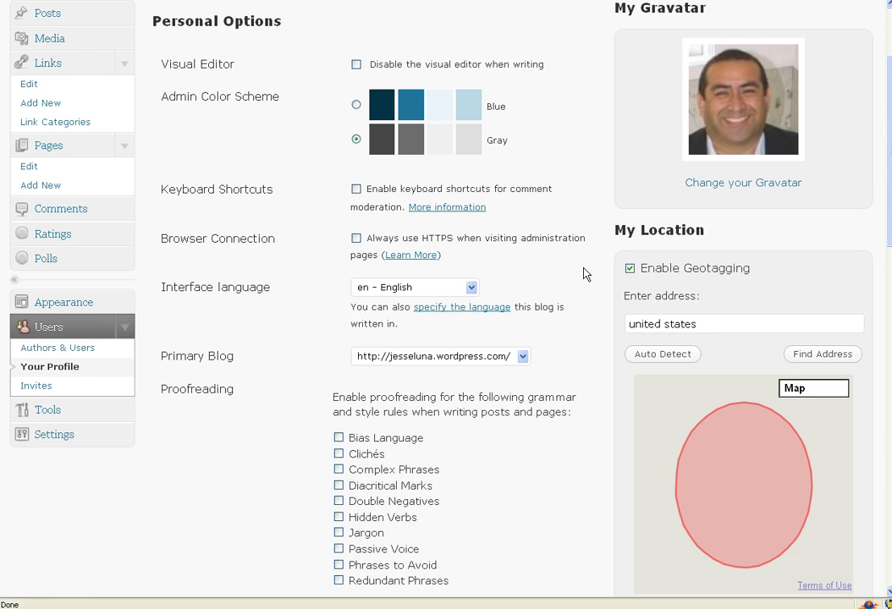
scroll(779, 229, down, 3)
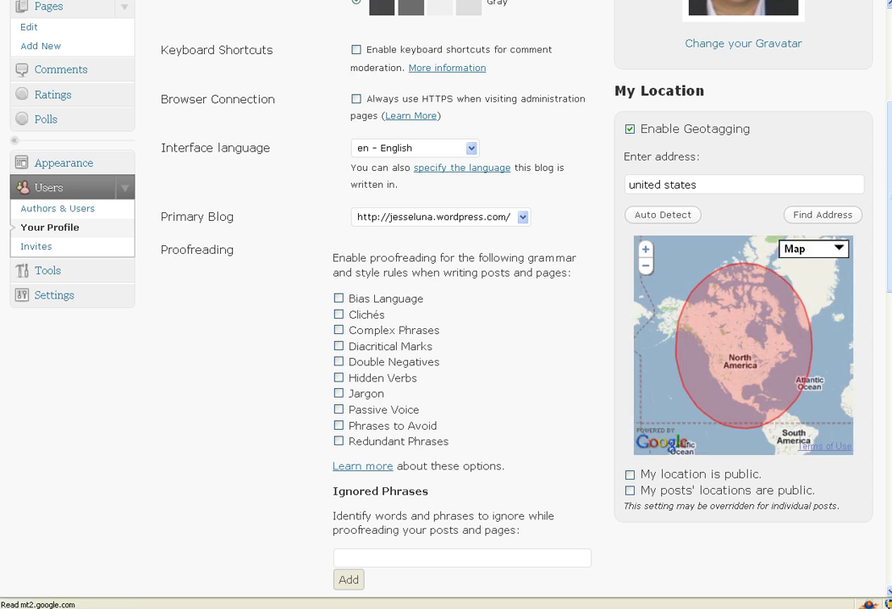
- Replace the address with 'santa paula,ca' and locate it on the map
click(702, 184)
drag(701, 183, 618, 183)
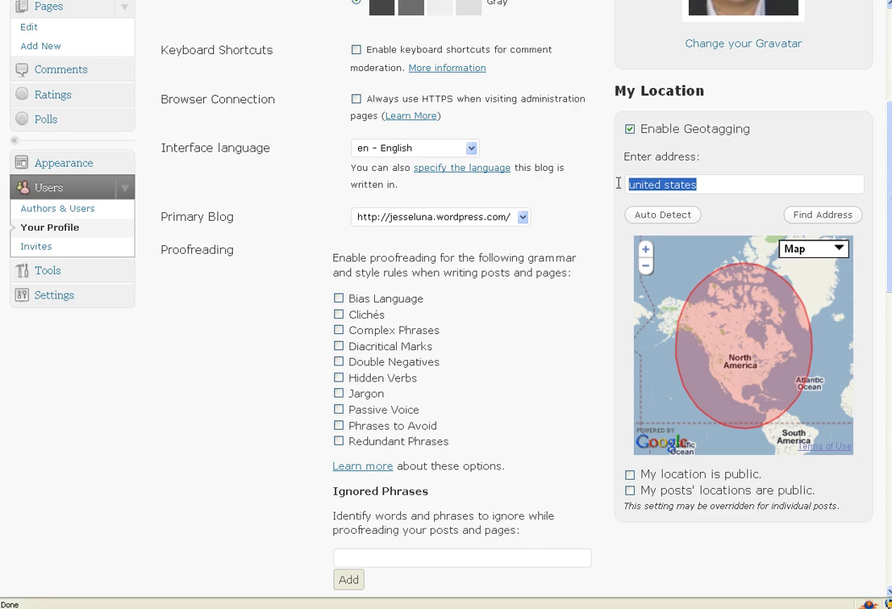
text(santa p)
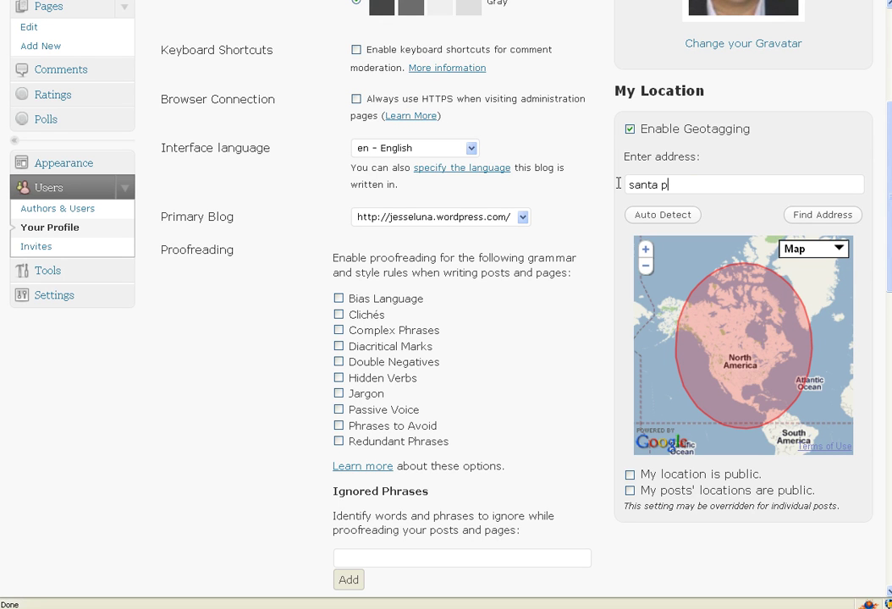
text(aaula)
key(BackSpace)
key(BackSpace)
key(BackSpace)
key(BackSpace)
text(ula,)
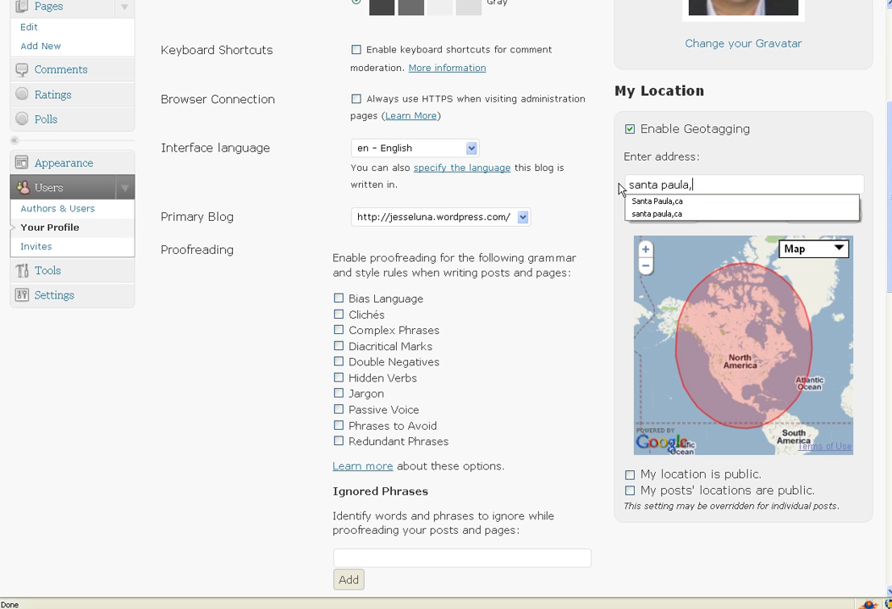
text(ca)
key(Return)
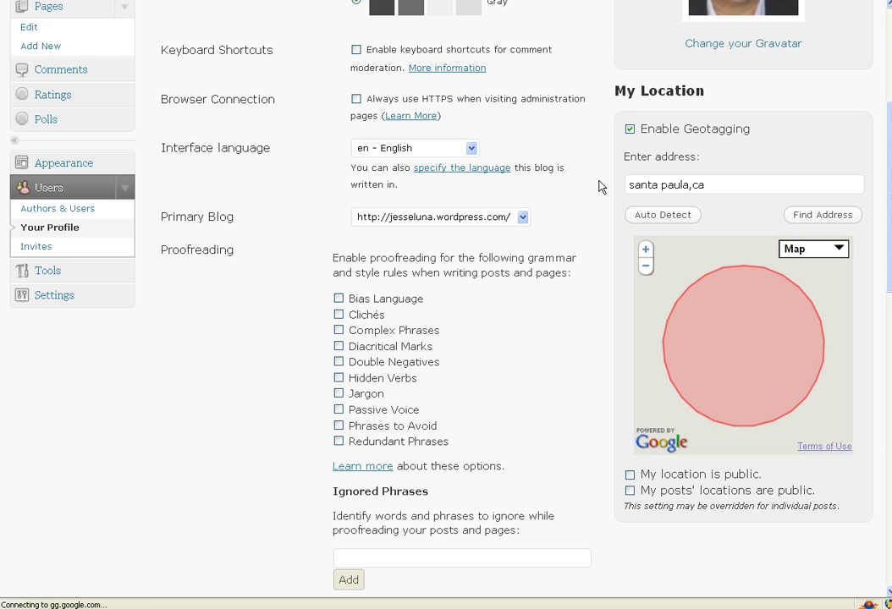
click(822, 217)
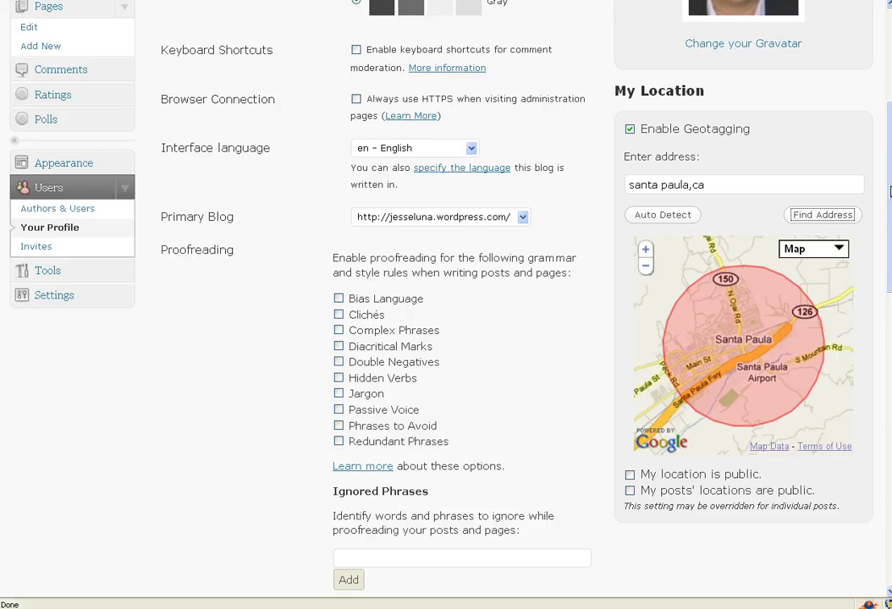
drag(890, 191, 890, 223)
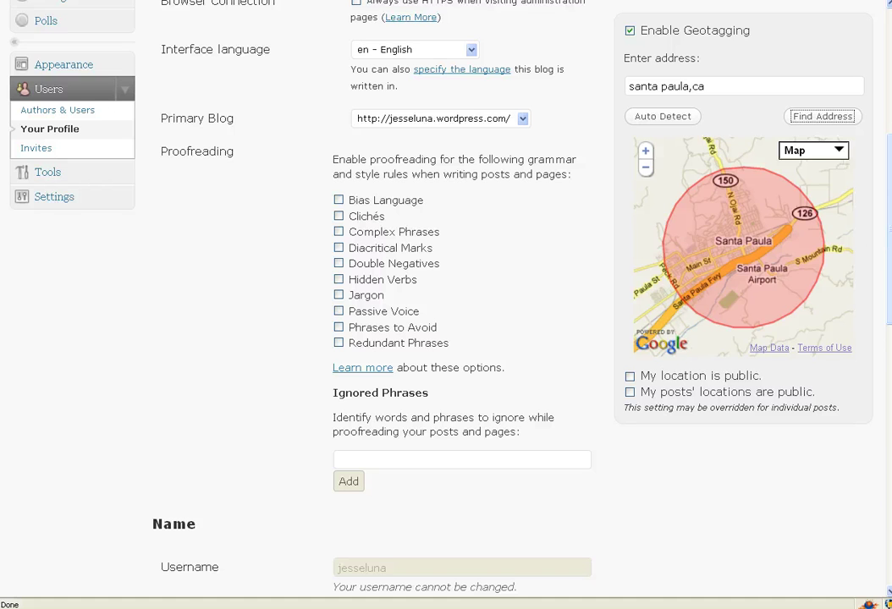
- Mark both 'My location is public' and 'My posts' locations are public'
click(629, 376)
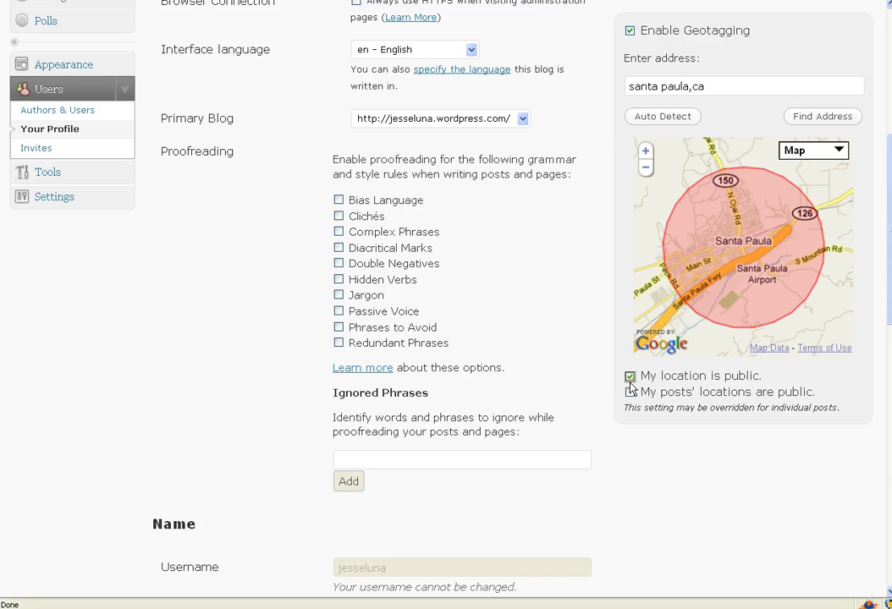
click(630, 393)
- Save the profile with Update Profile so 'User updated.' appears
drag(889, 275, 869, 525)
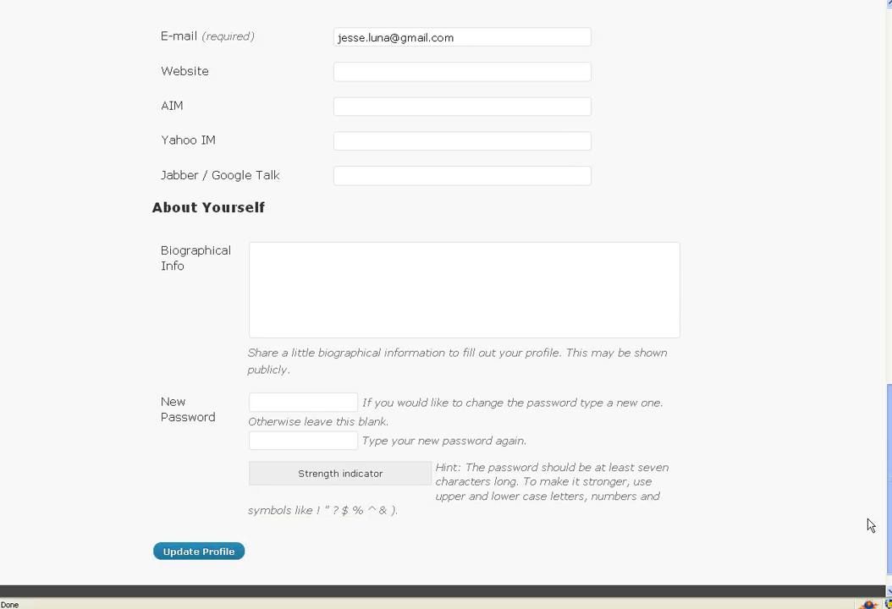
click(196, 553)
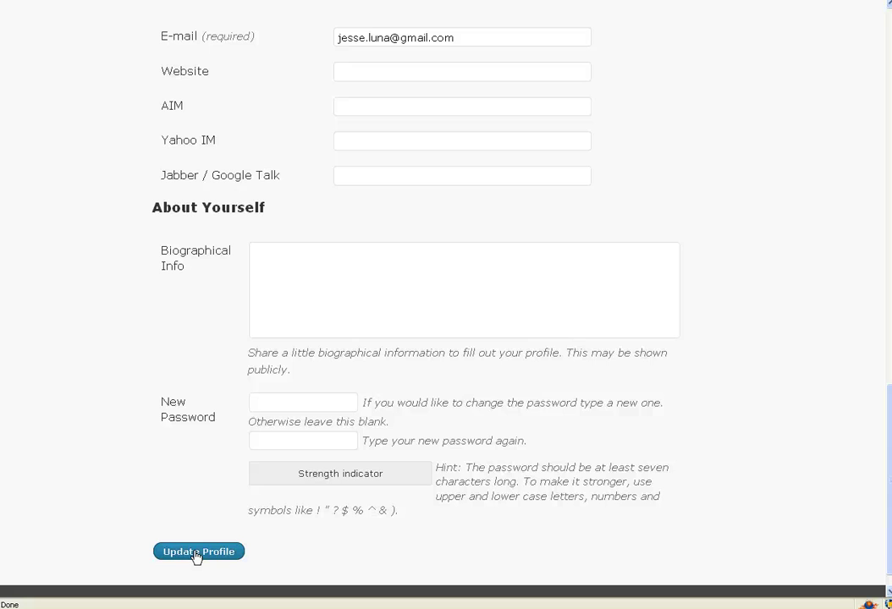
click(196, 554)
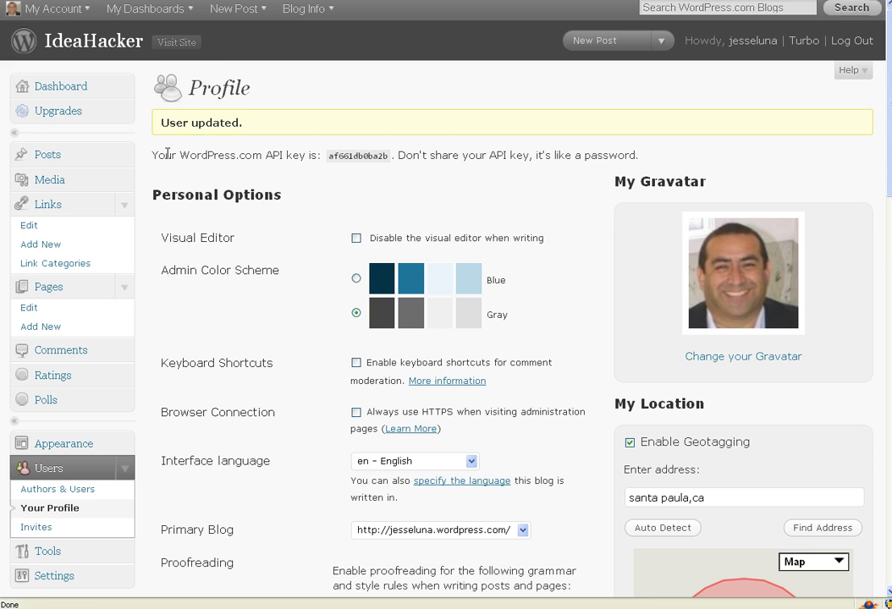
scroll(166, 153, down, 4)
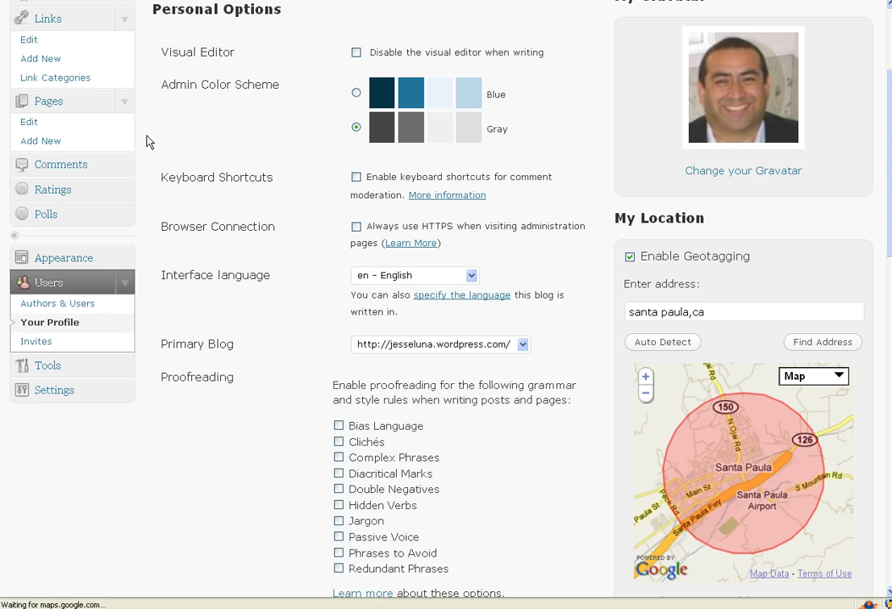
scroll(146, 141, up, 4)
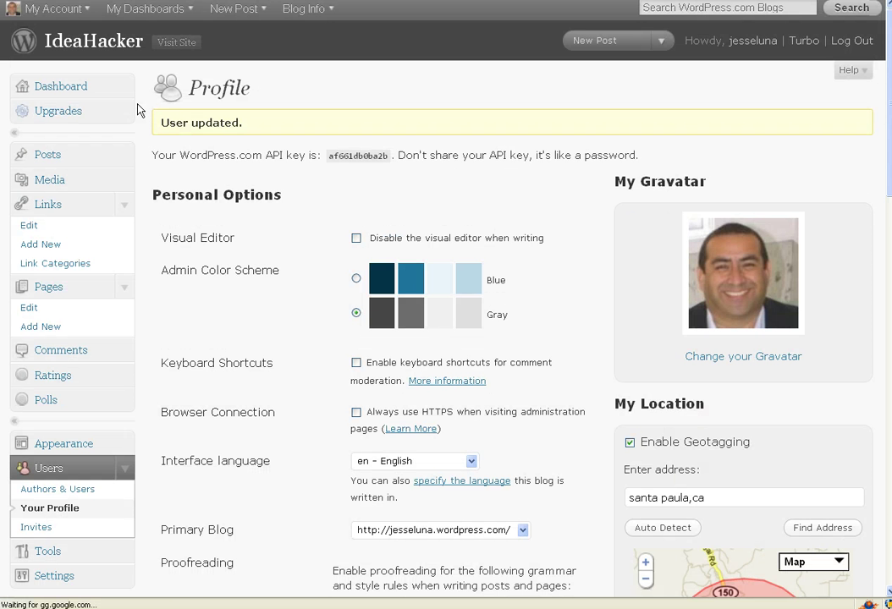
- Go to the Dashboard and bring up the blog's Posts list
click(48, 94)
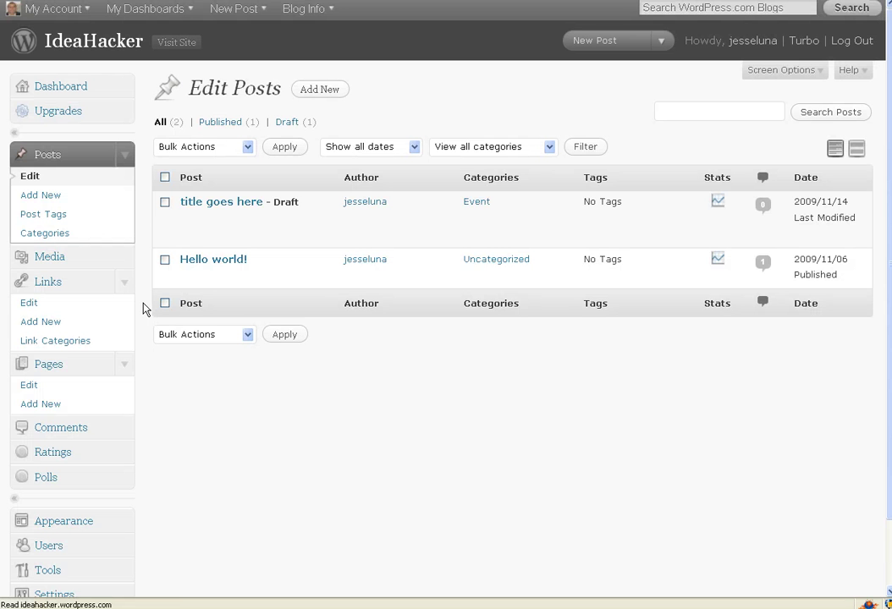
mouse_move(233, 209)
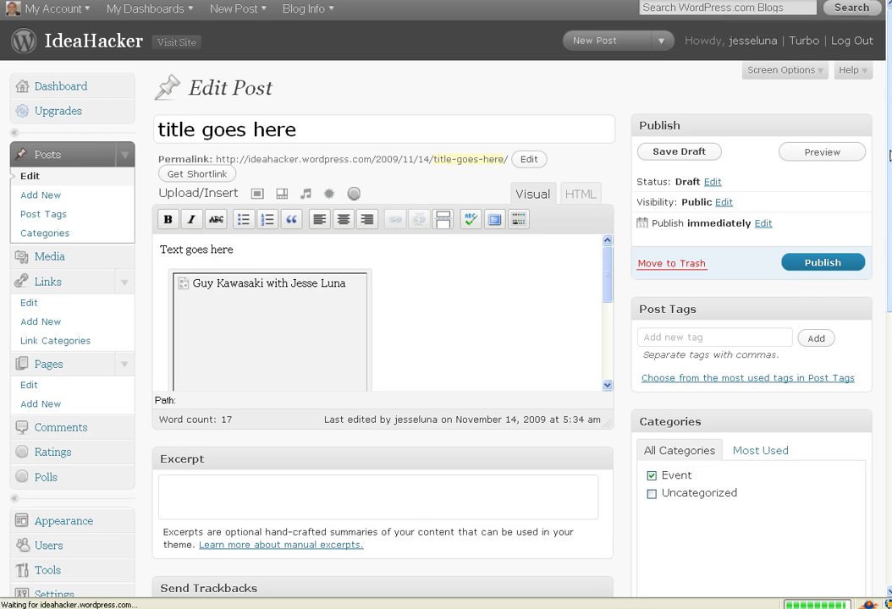
- Scroll the 'title goes here' draft to its Santa Paula,ca Location box and make it public
drag(889, 155, 888, 334)
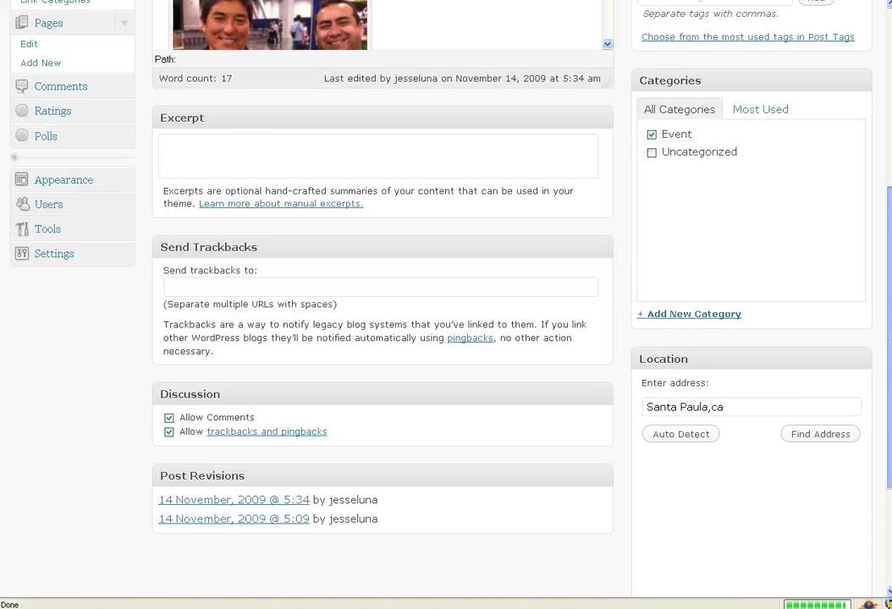
drag(887, 252, 888, 302)
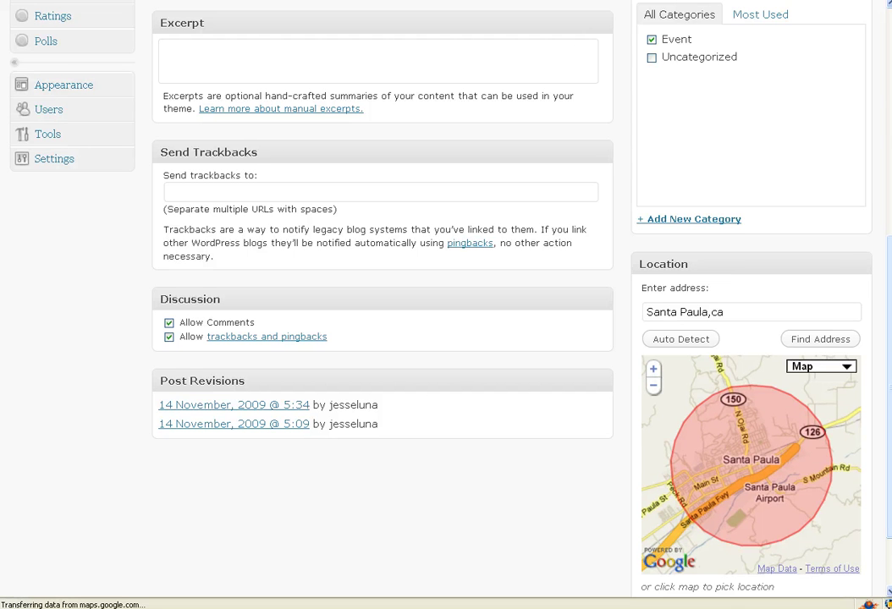
drag(888, 292, 889, 314)
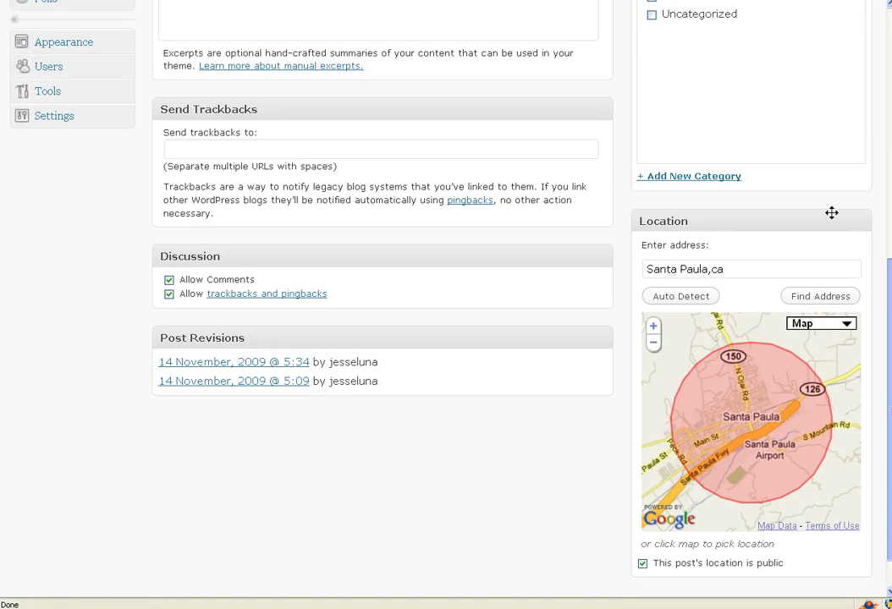
click(643, 563)
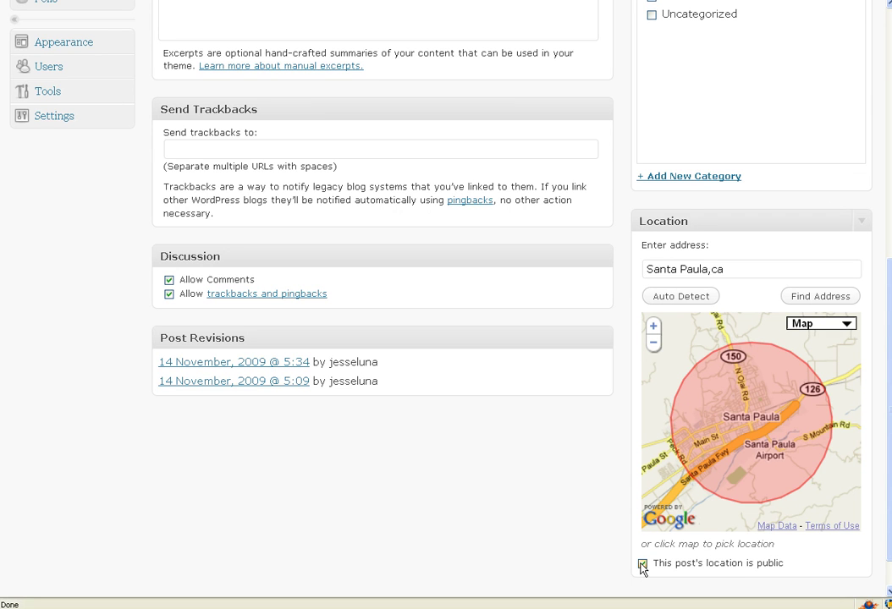